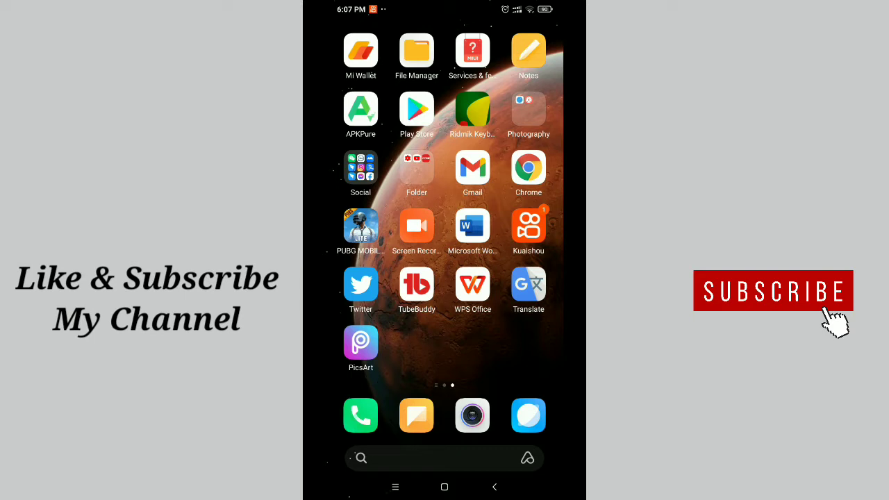
- Open the Social folder of apps on the home screen
left_click(361, 171)
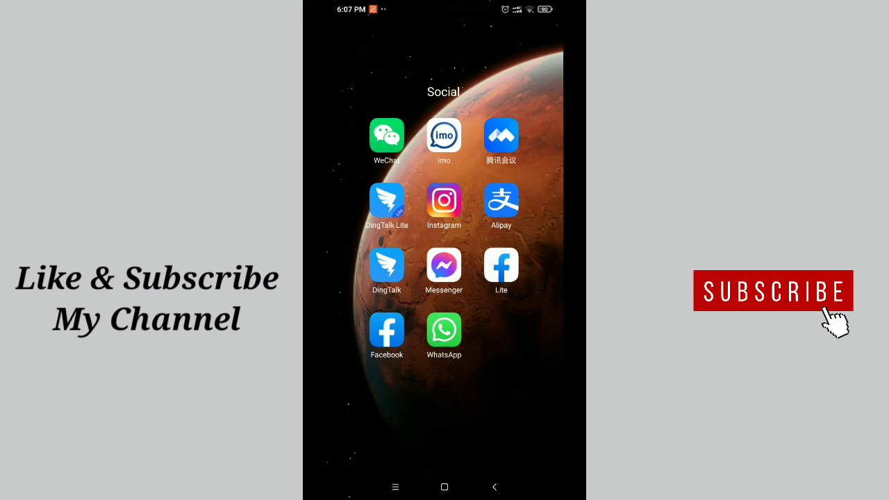
- Launch Facebook and bring up the Pages list showing Triple 7 from the main menu
left_click(387, 330)
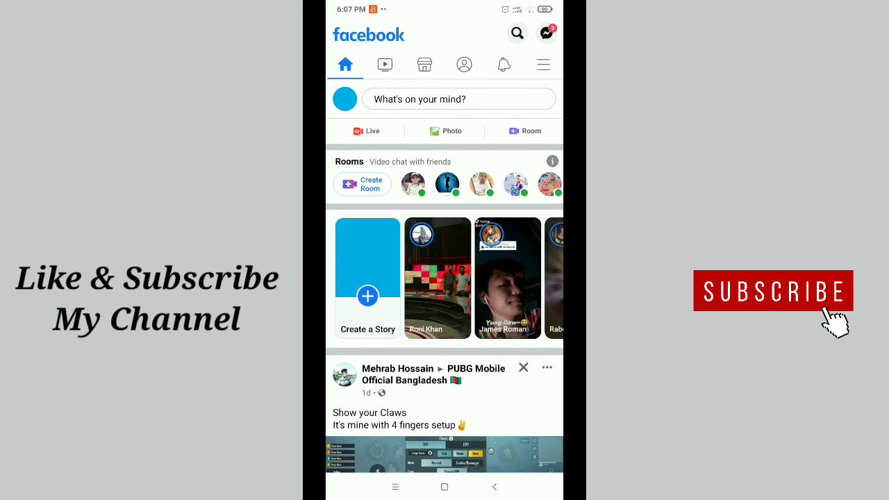
scroll(445, 278, "down", 1)
left_click(543, 65)
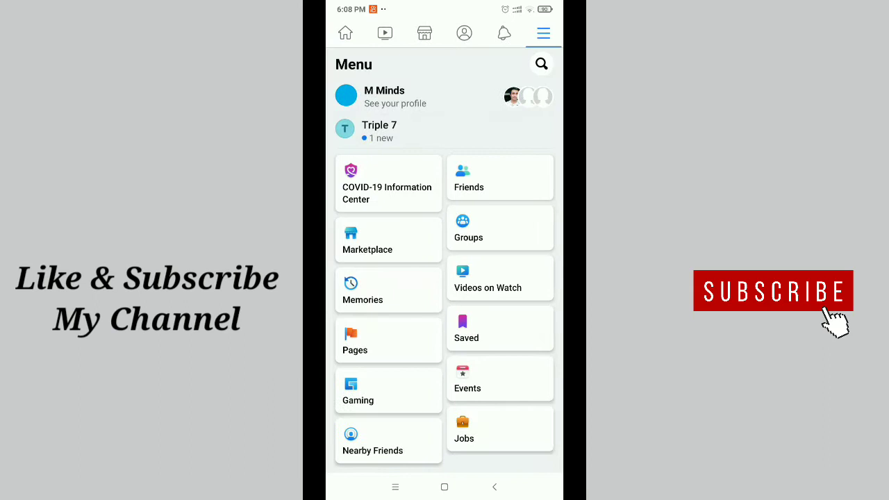
left_click(455, 132)
scroll(444, 278, "down", 2)
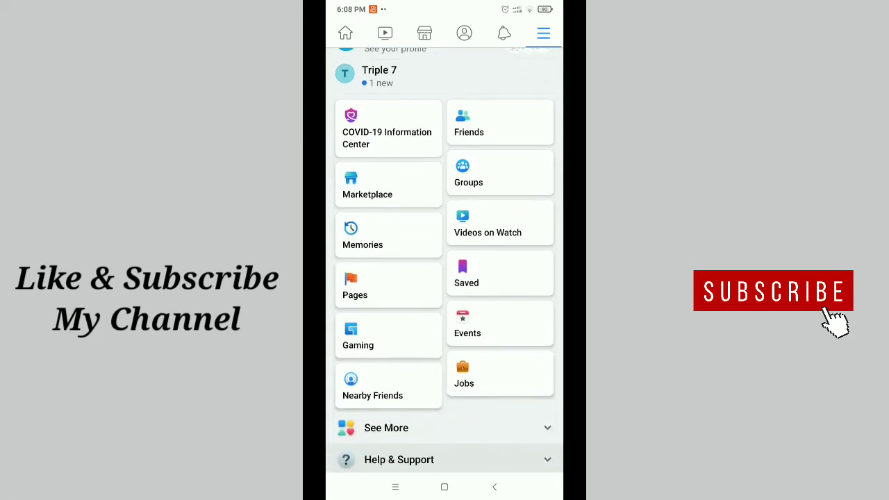
left_click(389, 287)
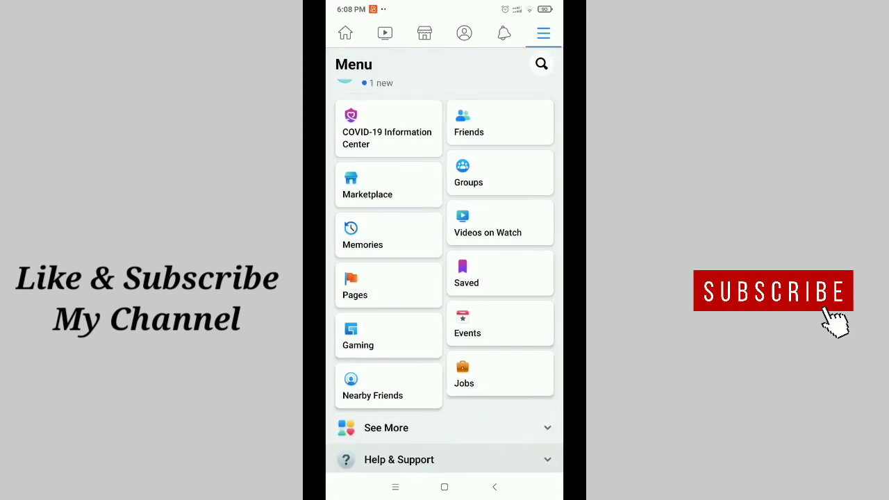
left_click(388, 286)
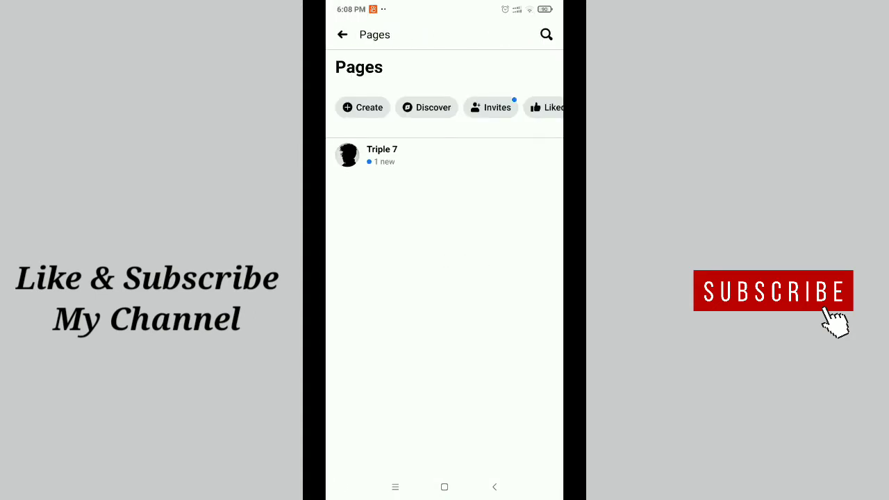
- Go into the Triple 7 page and reach its Edit Page screen via More > Page Controls
left_click(467, 155)
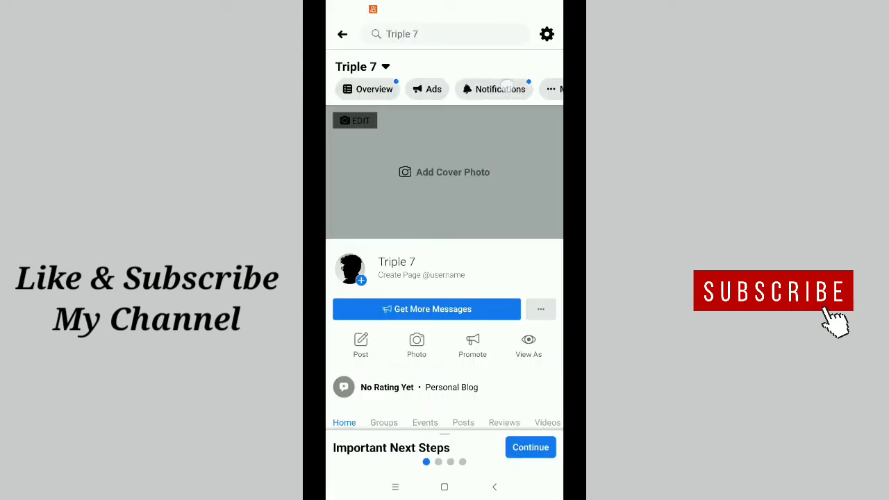
left_click_drag(514, 89, 480, 89)
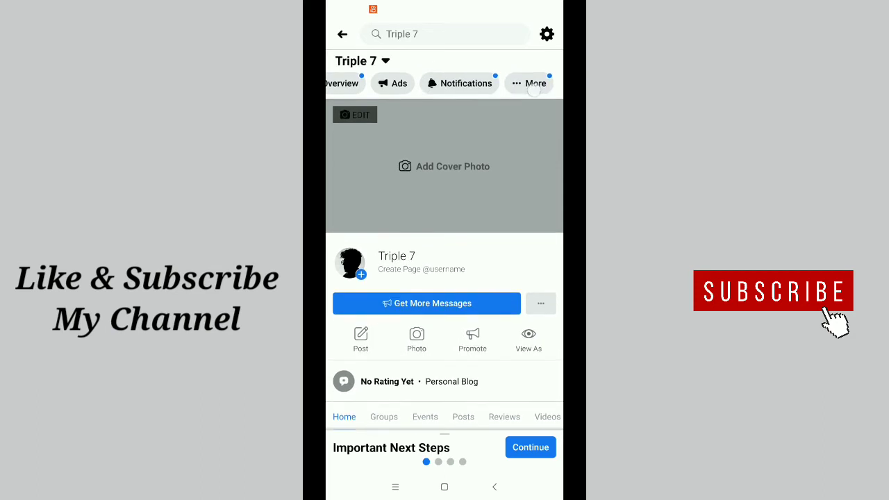
left_click(535, 88)
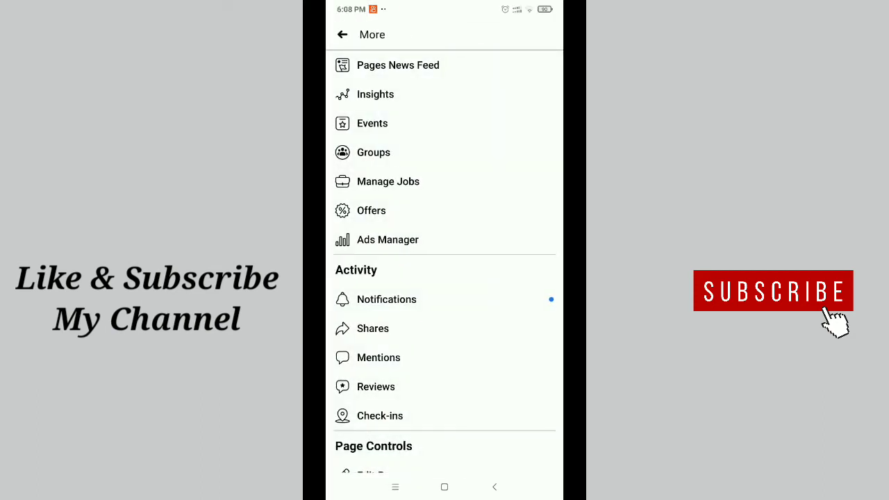
scroll(479, 348, "down", 5)
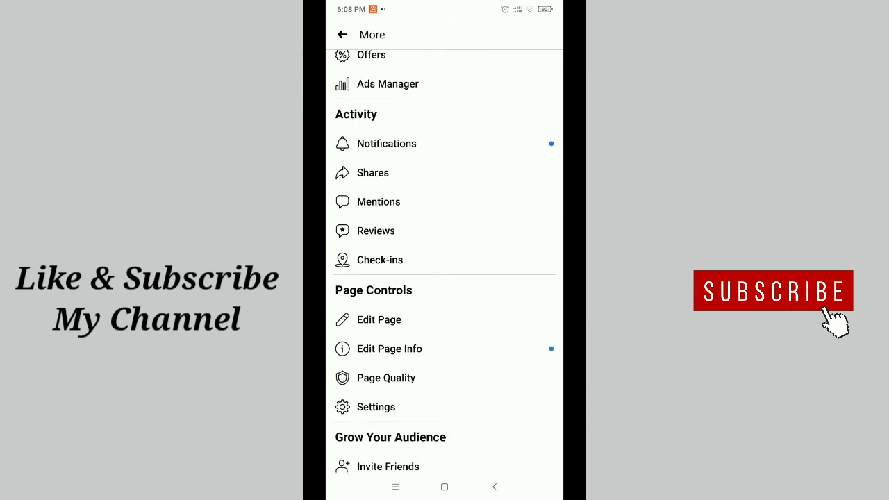
scroll(472, 333, "down", 2)
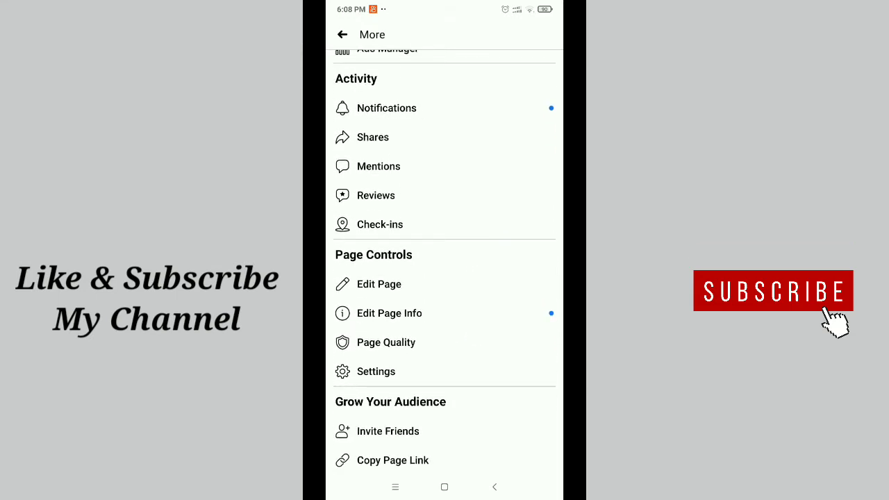
left_click(417, 285)
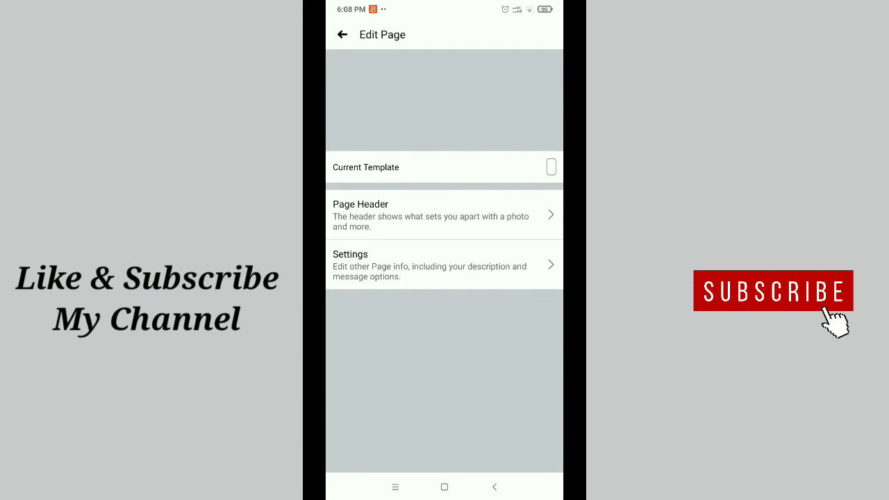
- Return to Edit Page and show the Buttons settings: Send Message, Like, Follow, Share, Save
left_click(494, 487)
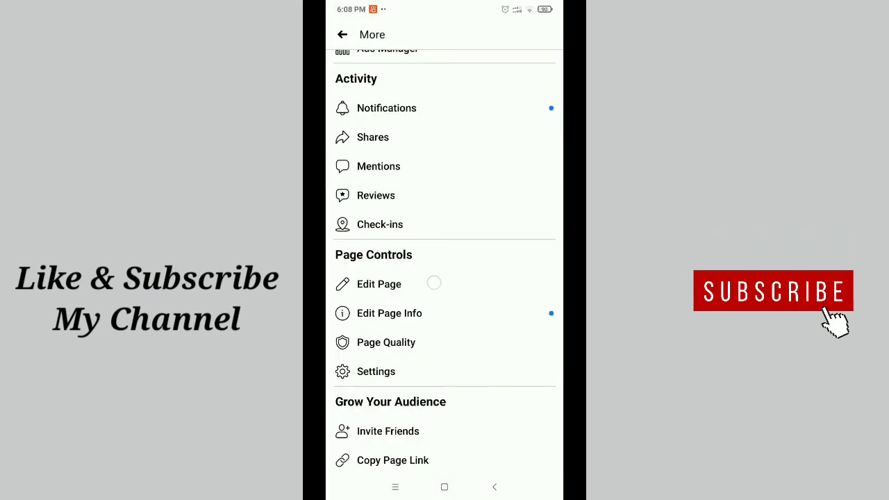
left_click(434, 283)
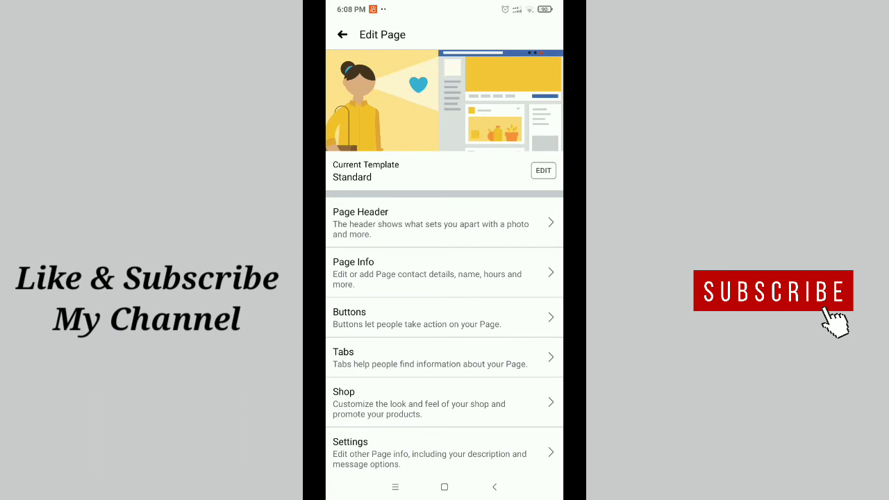
scroll(473, 340, "down", 2)
left_click(474, 316)
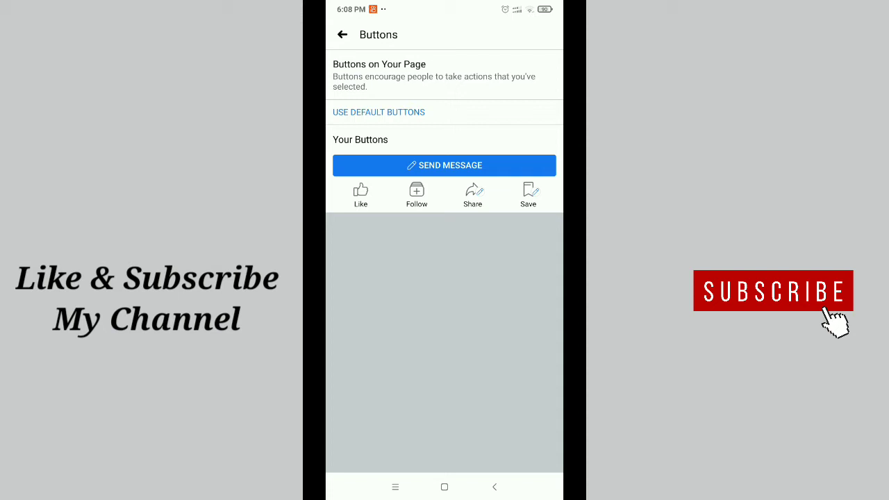
- Choose the Save button for replacement and select Call Now under Get in Touch
left_click(529, 196)
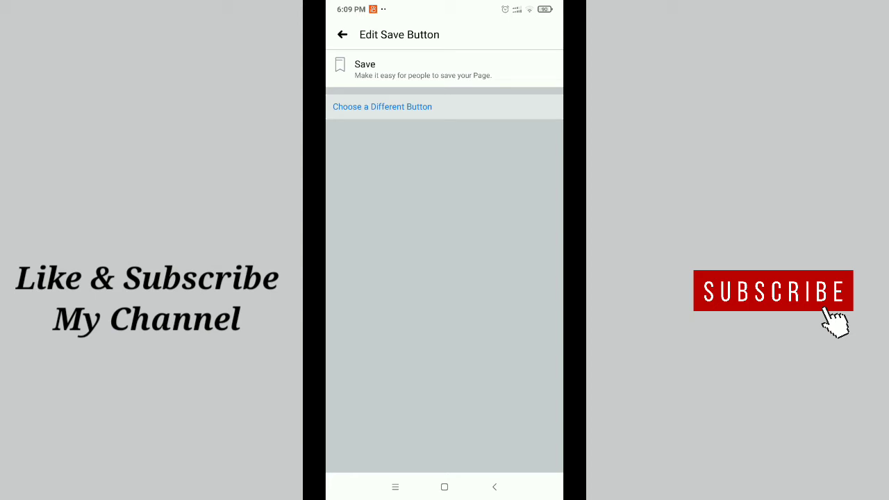
left_click(382, 106)
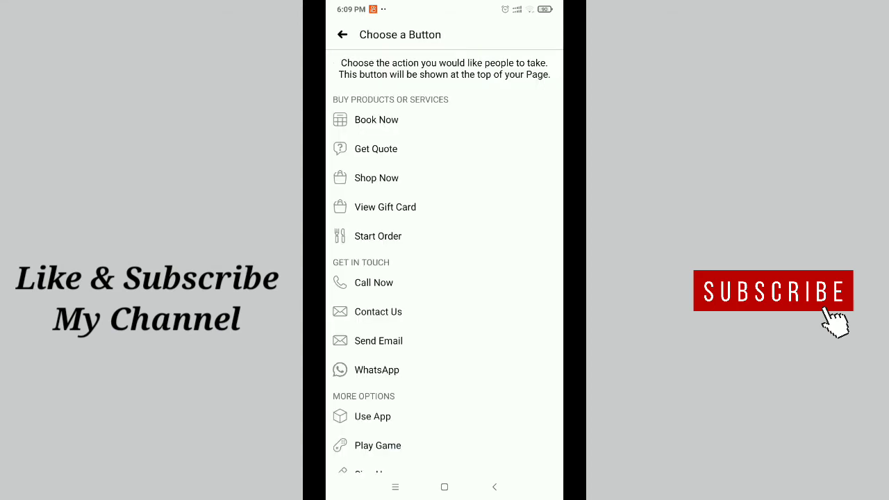
left_click(397, 286)
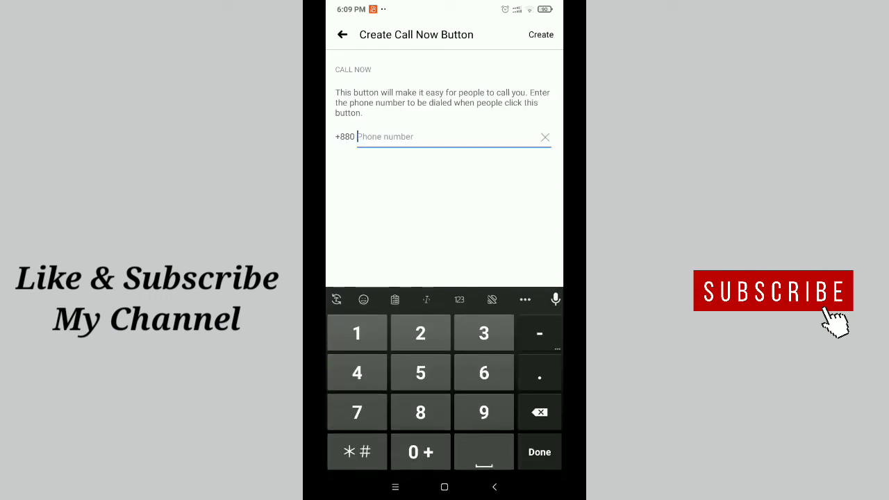
type("1875619")
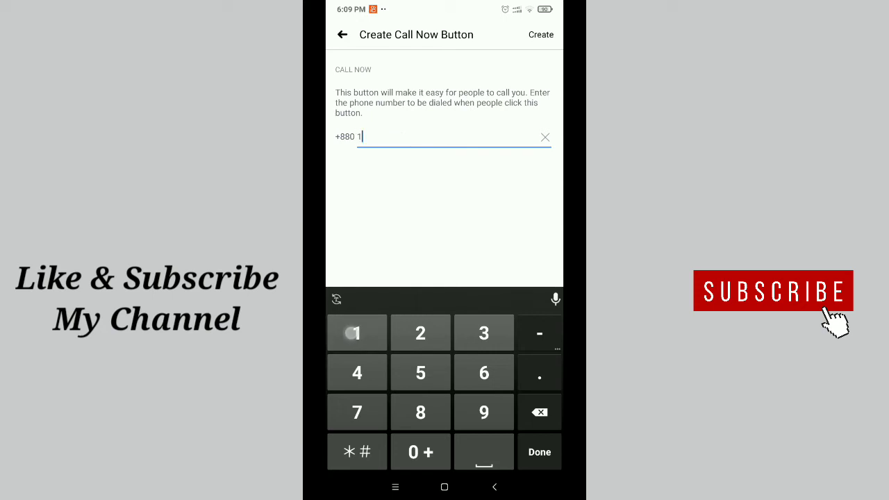
type("0708")
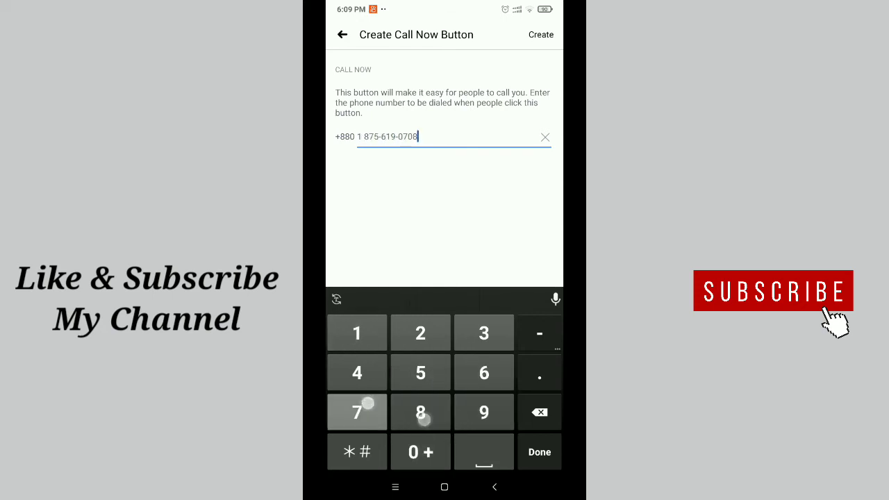
type("704")
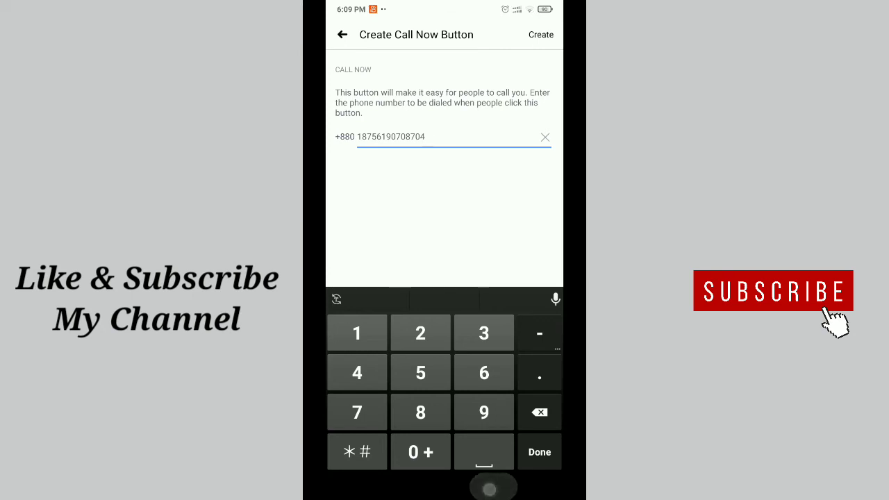
- Fix the phone number by removing extra trailing digits and create the Call Now button
left_click(494, 487)
left_click(541, 34)
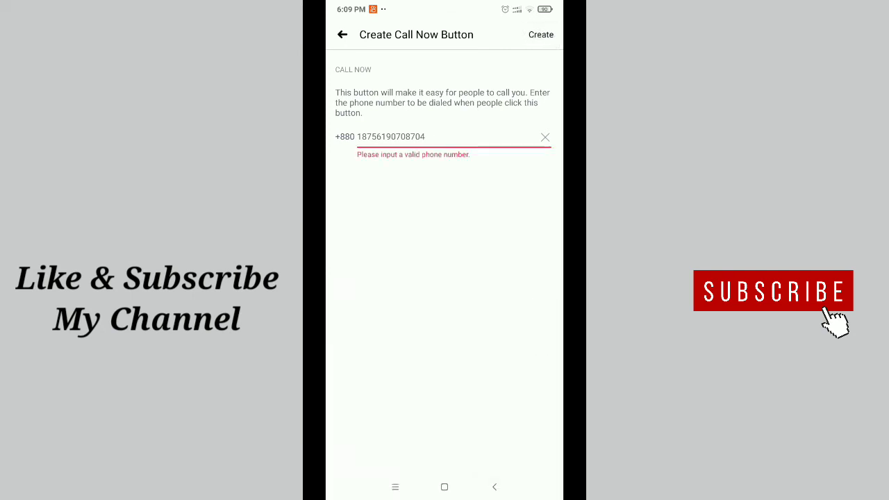
left_click(425, 136)
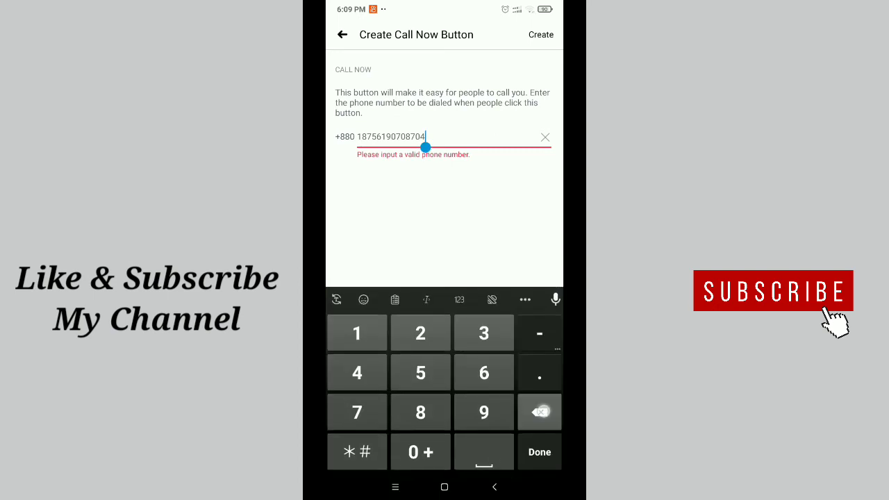
left_click(539, 411)
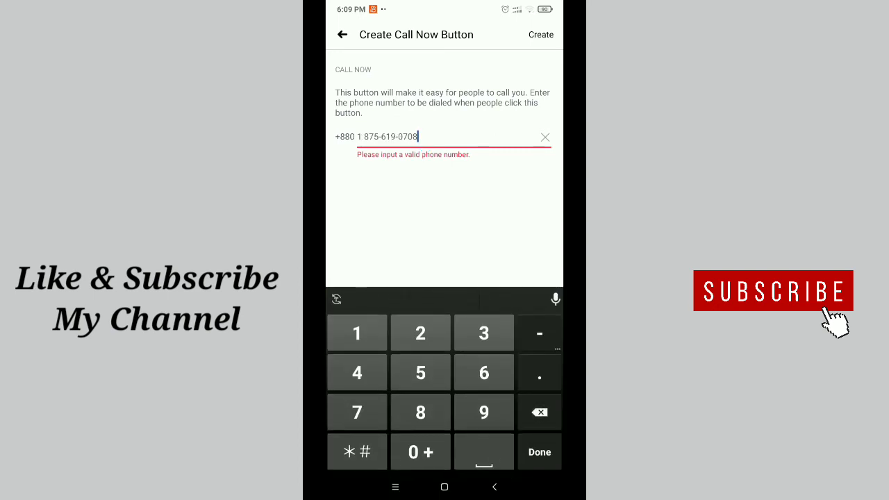
left_click(540, 412)
left_click(541, 35)
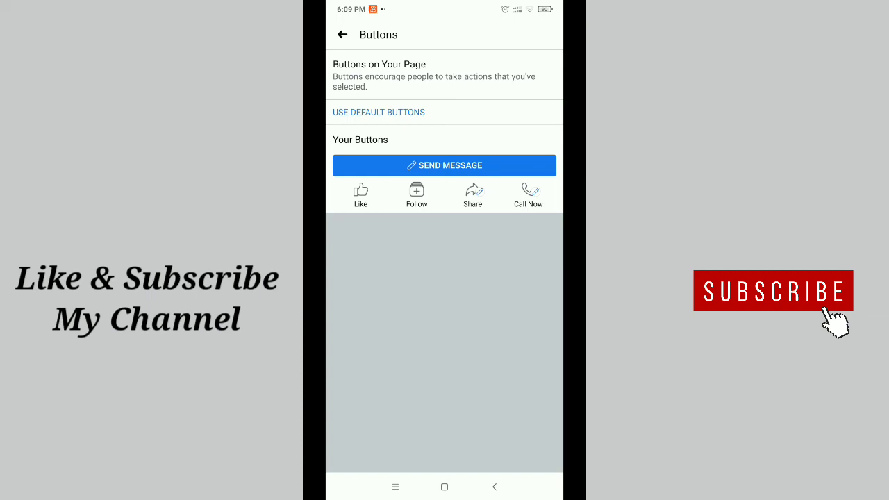
- Leave the button settings and start the View As visitor preview of Triple 7
left_click(494, 487)
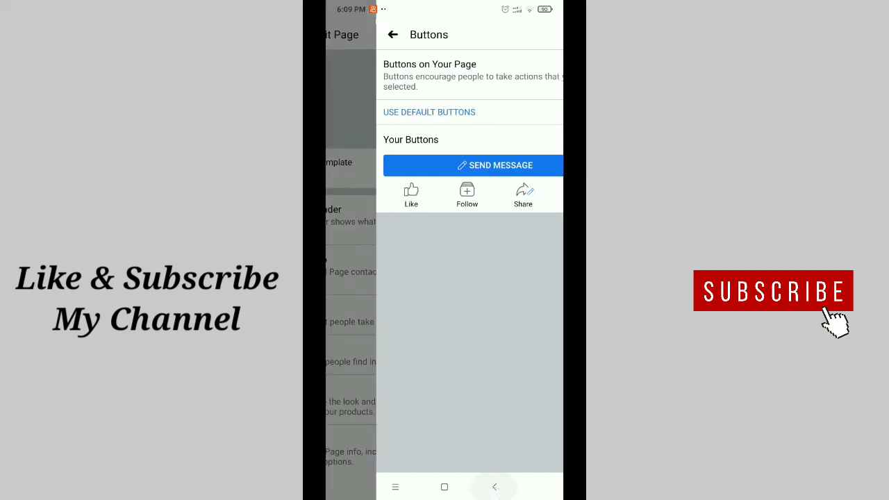
left_click(494, 487)
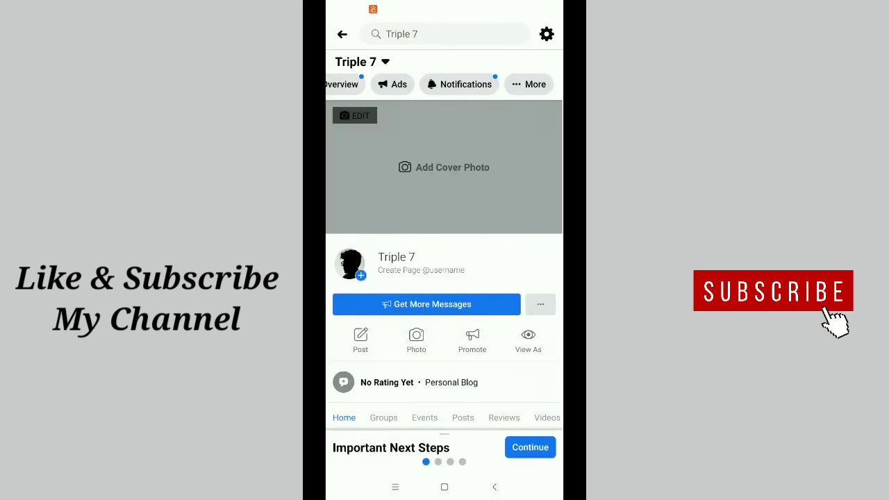
left_click(530, 341)
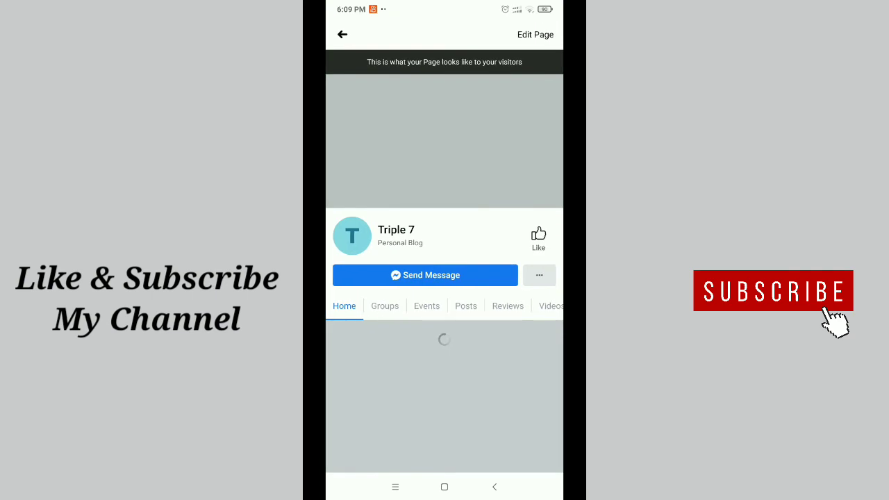
scroll(444, 313, "down", 5)
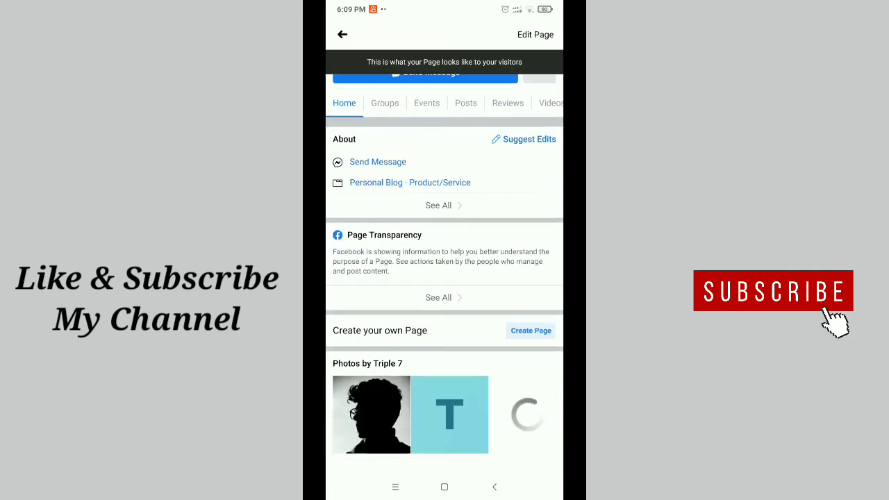
scroll(445, 312, "up", 5)
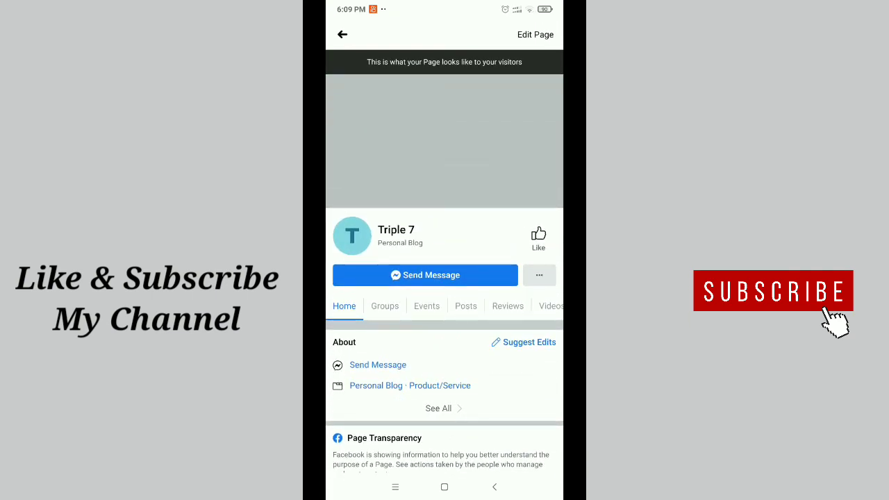
scroll(445, 312, "down", 2)
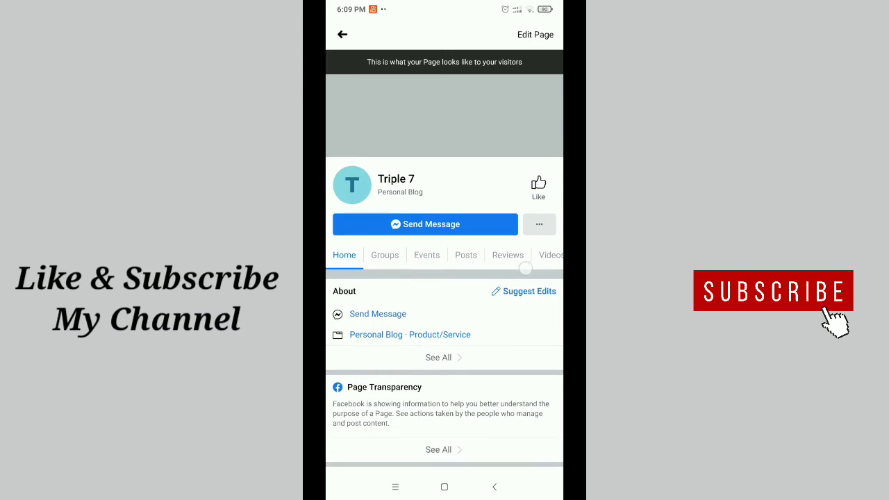
scroll(444, 312, "up", 2)
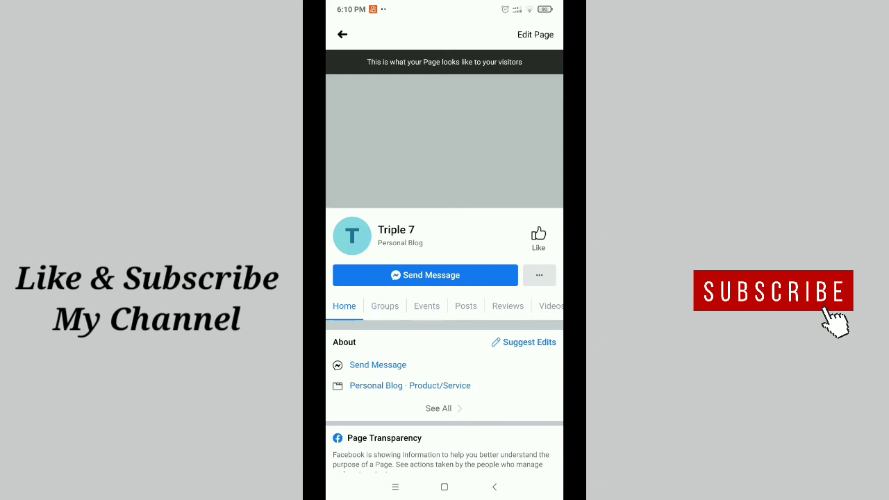
- Leave the visitor preview and return to the Triple 7 admin view
left_click(494, 487)
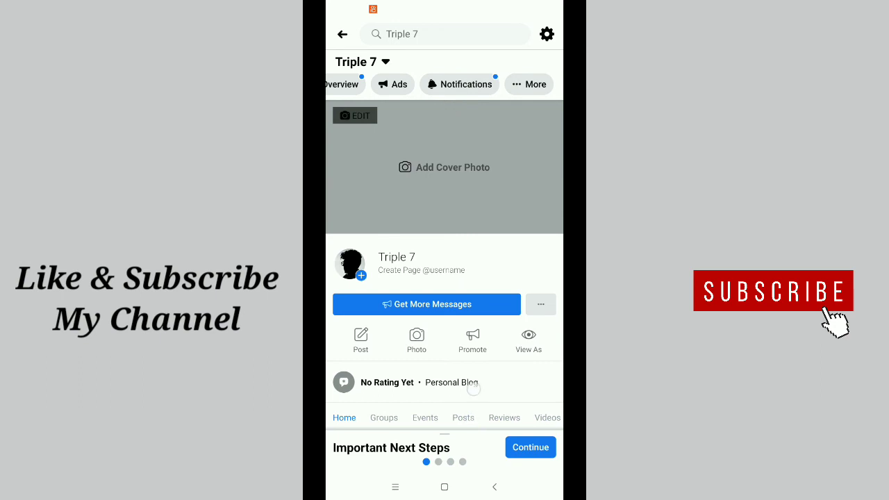